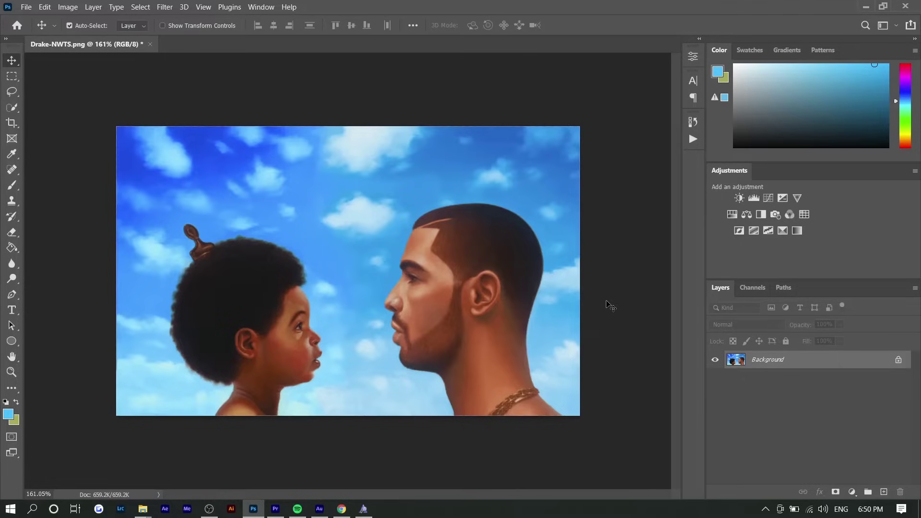
# Add a Posterize adjustment layer at 5 levels above the photo and reselect the Background layer.
pyautogui.click(751, 231)
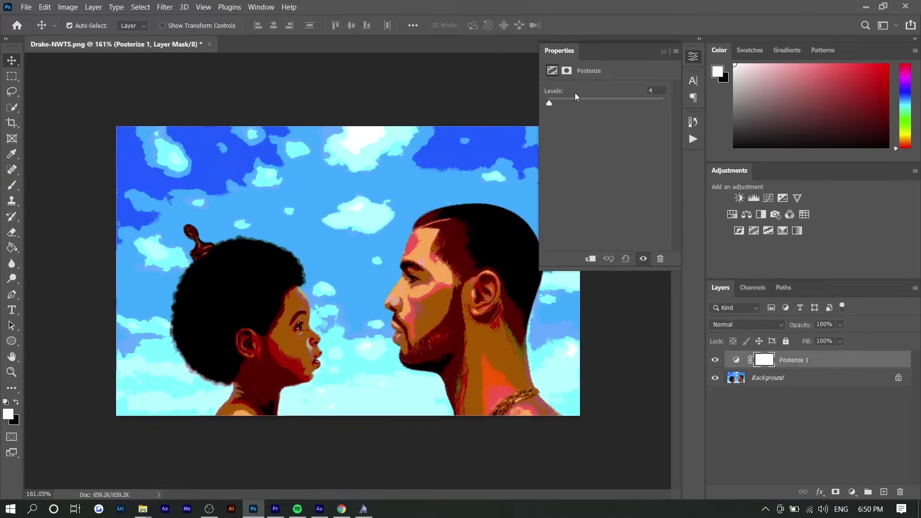
pyautogui.moveTo(548, 102); pyautogui.dragTo(548, 102)
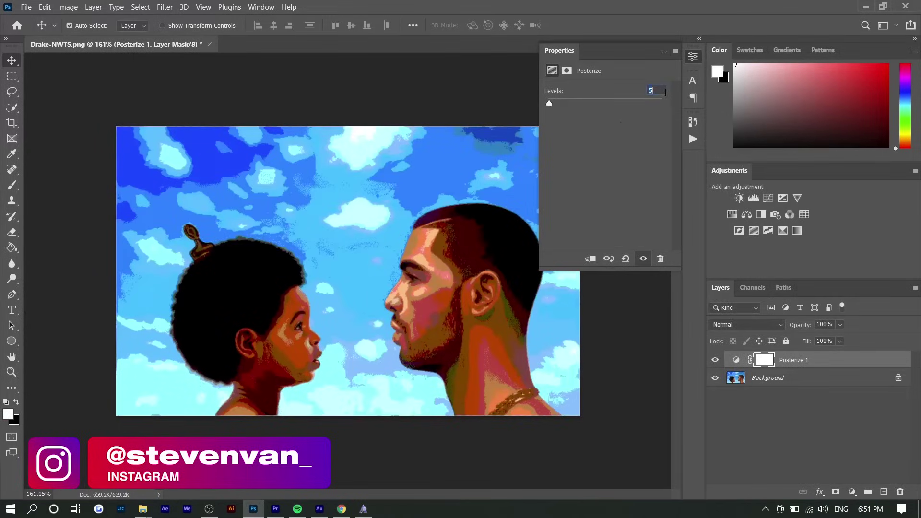
pyautogui.click(776, 413)
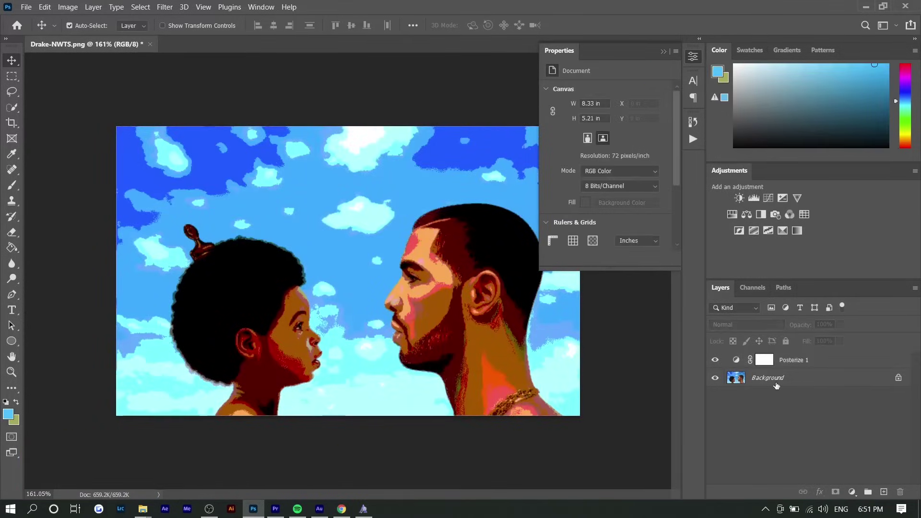
pyautogui.click(817, 385)
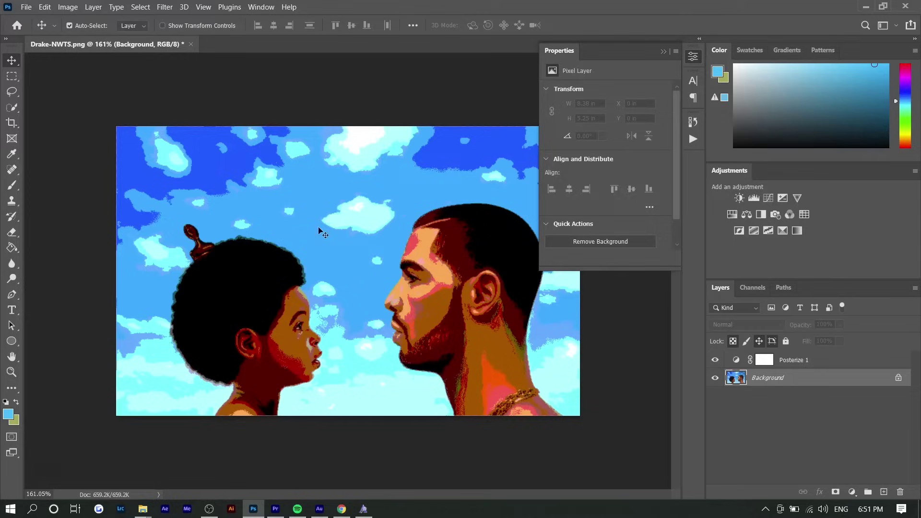
pyautogui.click(662, 52)
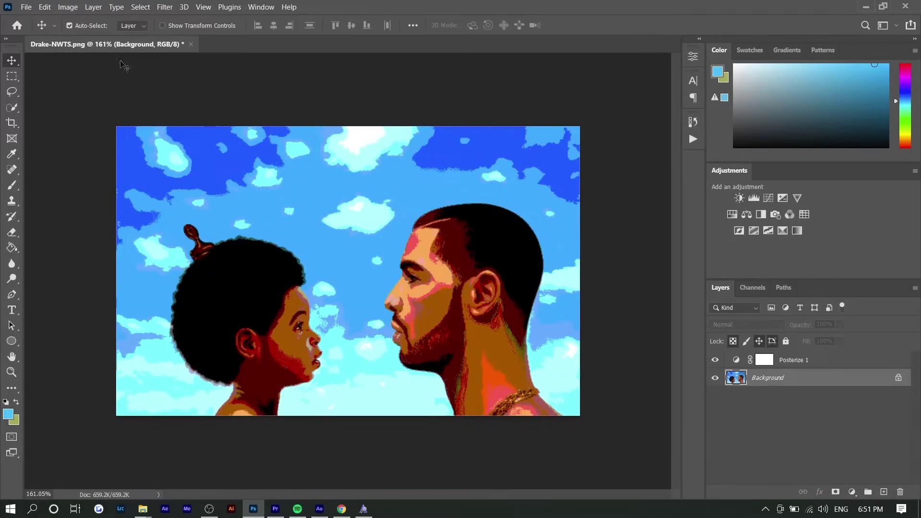
# Open Image Size and start replacing the resolution value.
pyautogui.click(68, 7)
pyautogui.click(98, 90)
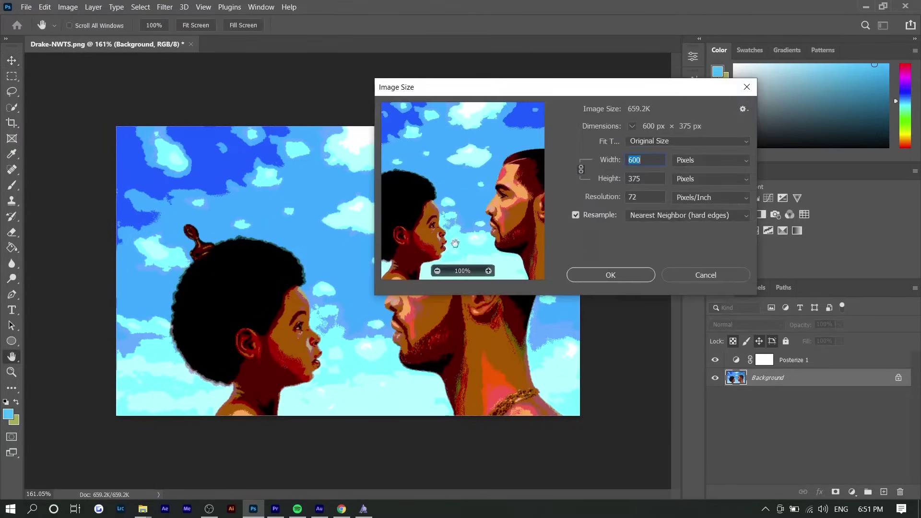
pyautogui.doubleClick(646, 198)
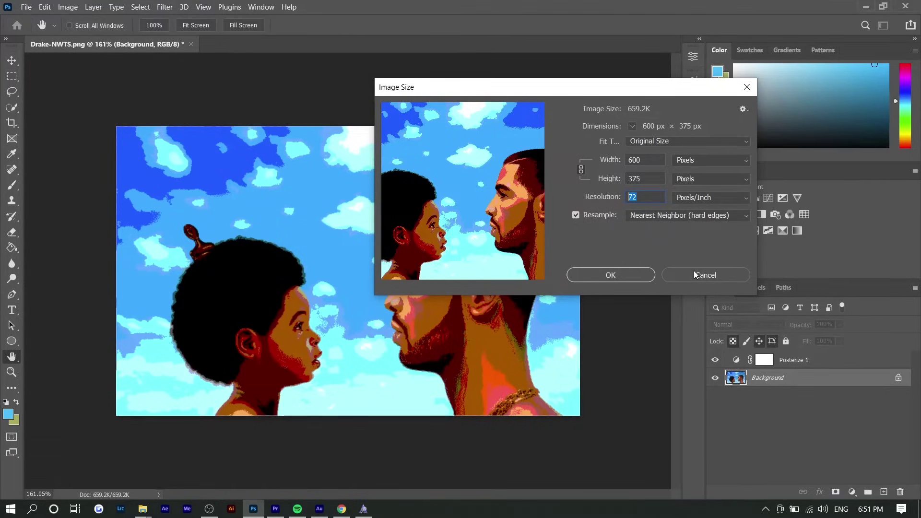
pyautogui.write('8')
# Zoom the preview to 600% on the man and set resolution 14 for 117 × 73 px.
pyautogui.moveTo(475, 219)
pyautogui.click(488, 271)
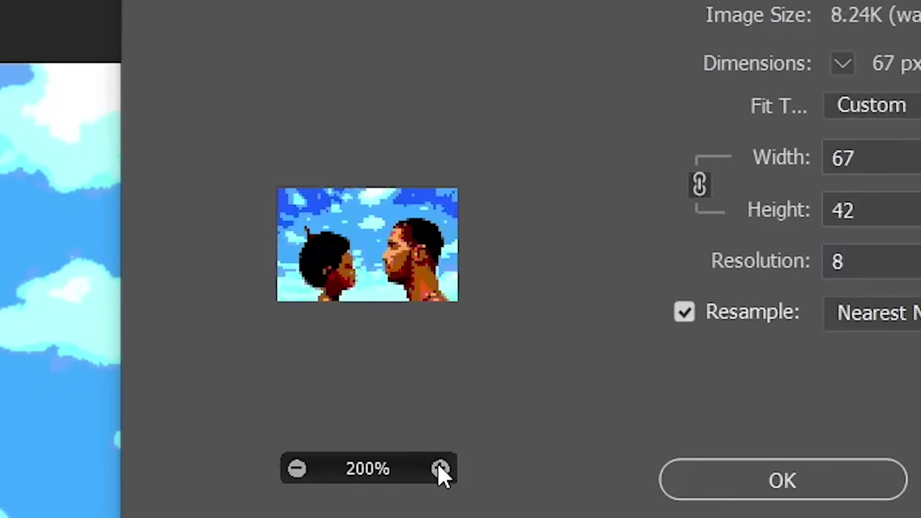
pyautogui.click(439, 465)
pyautogui.click(439, 465)
pyautogui.moveTo(480, 216); pyautogui.dragTo(528, 180)
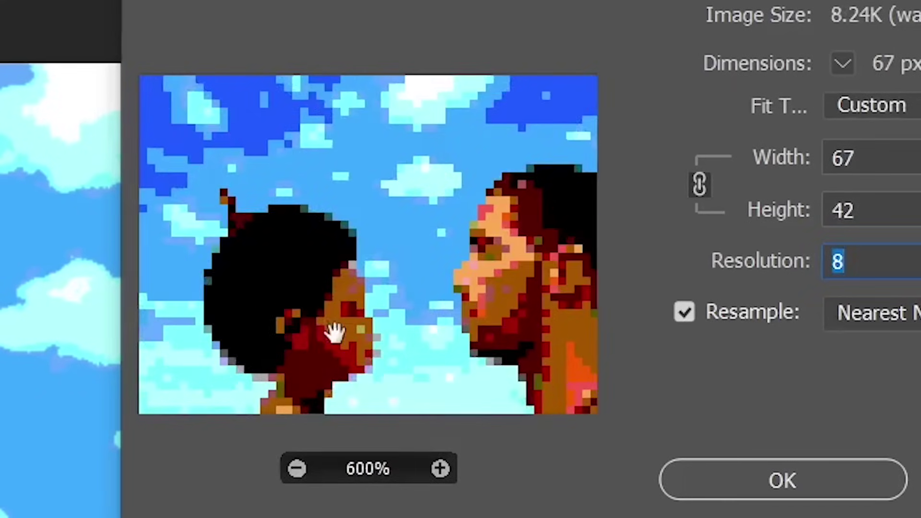
pyautogui.moveTo(427, 329); pyautogui.dragTo(336, 314)
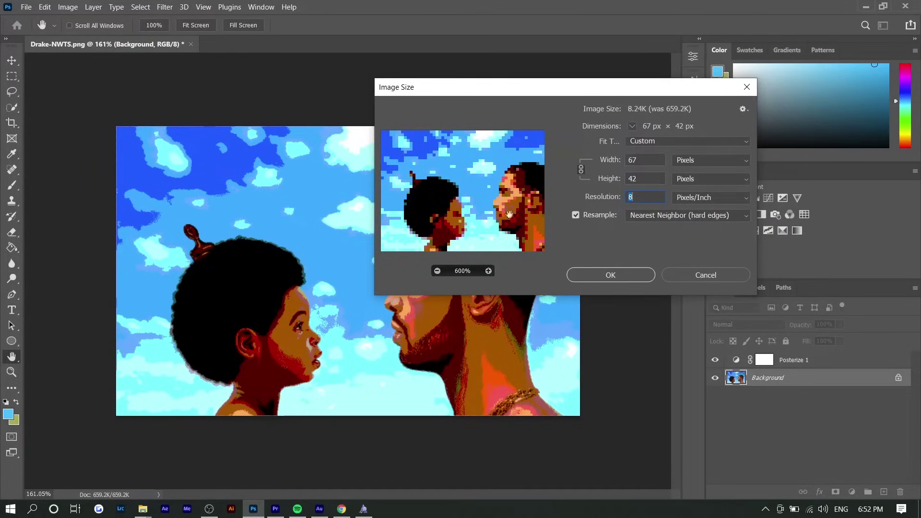
pyautogui.moveTo(508, 214); pyautogui.dragTo(487, 202)
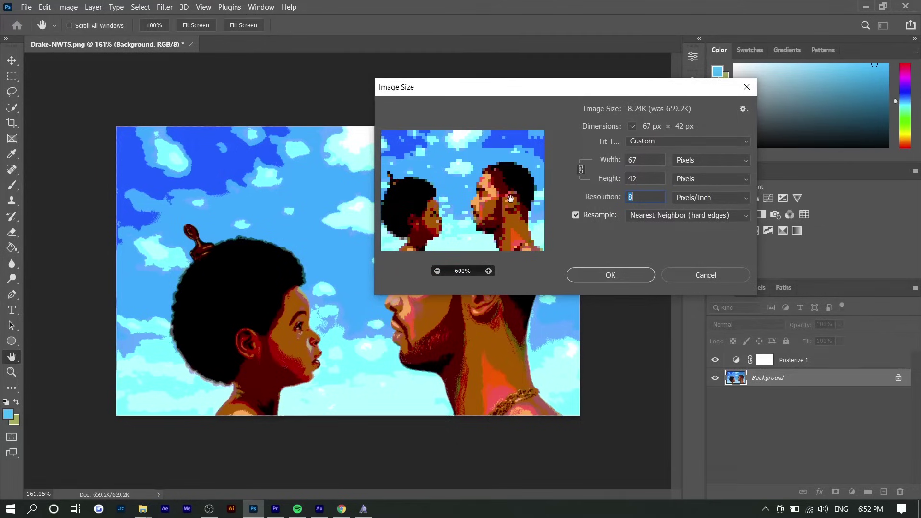
pyautogui.write('14')
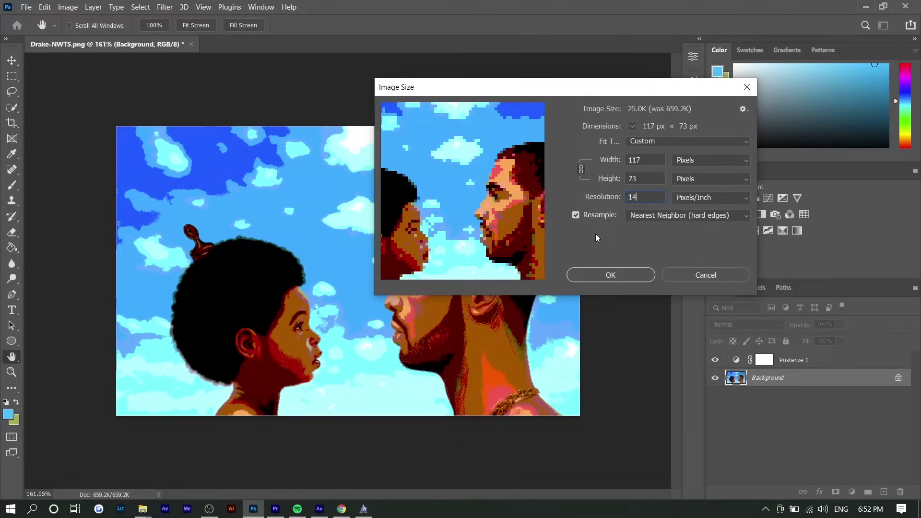
pyautogui.moveTo(479, 231); pyautogui.dragTo(508, 192)
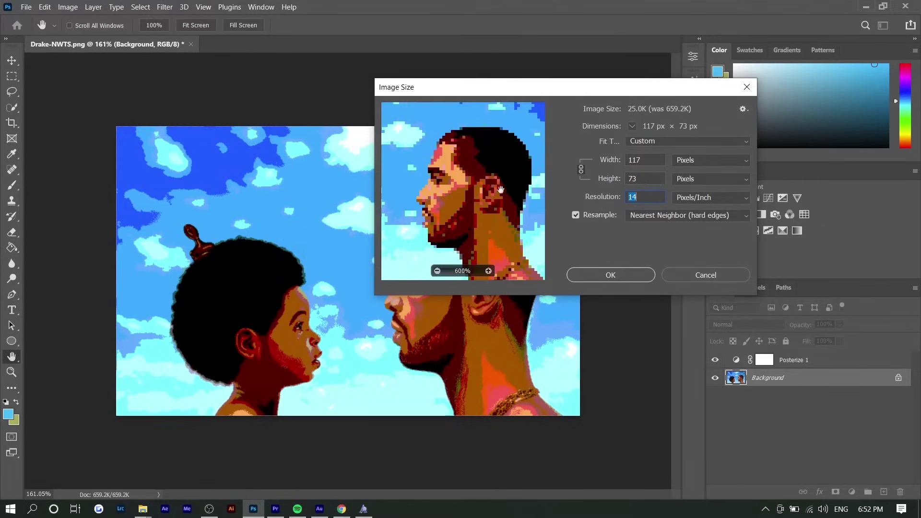
# Apply the 117 × 73 px resize and zoom the canvas in on the blocky pixels.
pyautogui.click(612, 279)
pyautogui.scroll(3, 329, 319)
pyautogui.scroll(4, 327, 318)
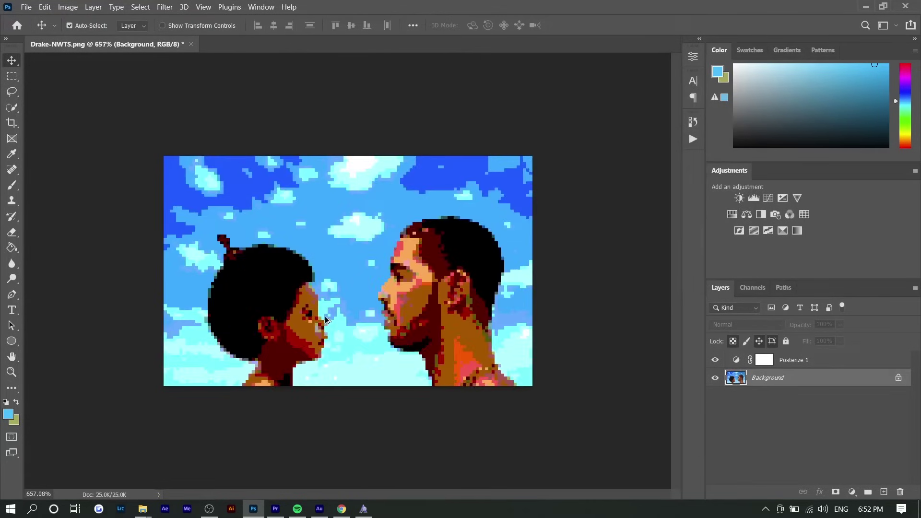
pyautogui.scroll(-1, 326, 318)
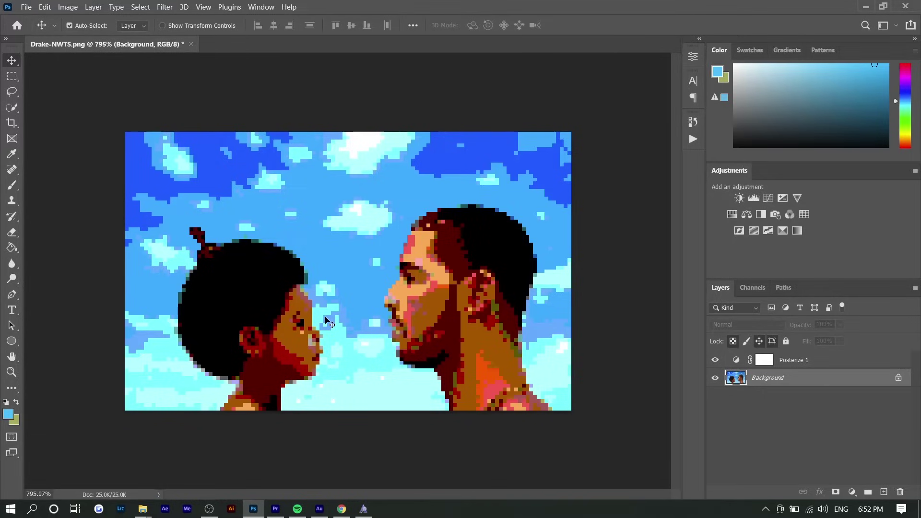
# Convert the image to Indexed Color mode, flattening its layers.
pyautogui.click(66, 9)
pyautogui.moveTo(73, 19)
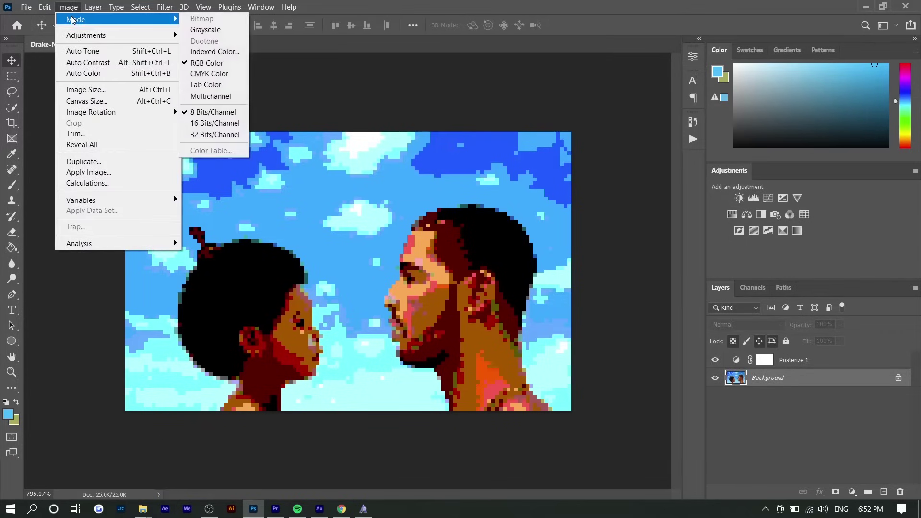
pyautogui.click(215, 52)
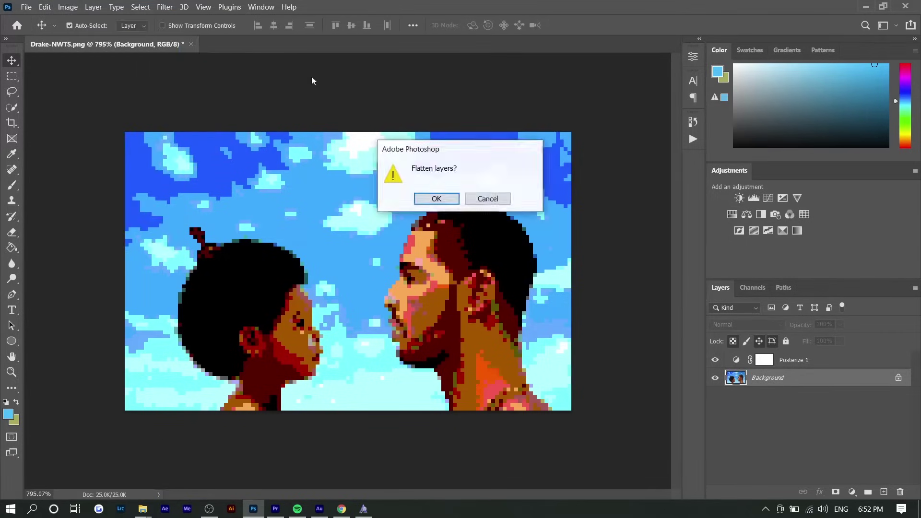
pyautogui.press('Return')
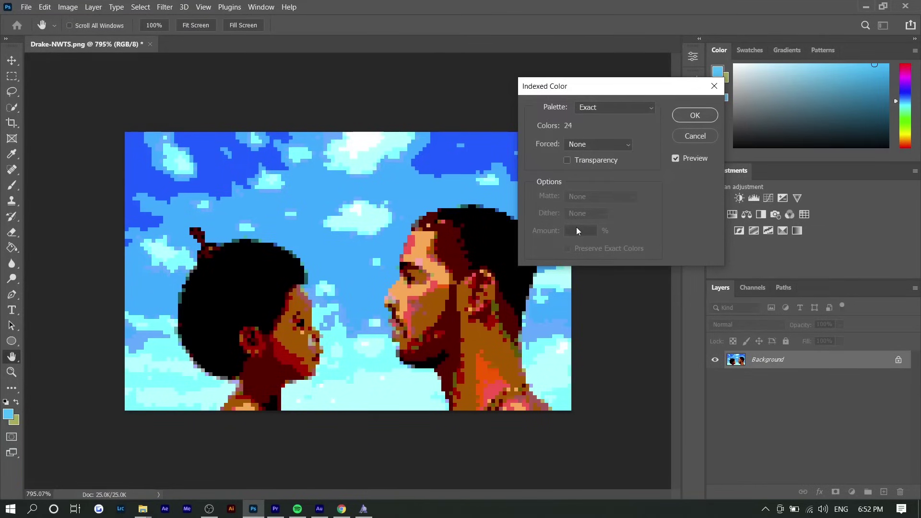
# Use a Local (Perceptual) palette with 12 colours and no dither for the conversion.
pyautogui.click(603, 109)
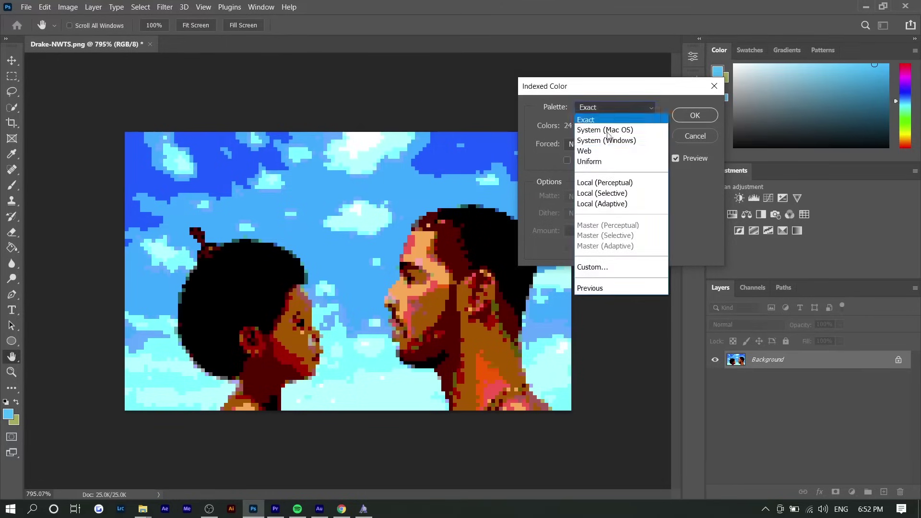
pyautogui.click(612, 183)
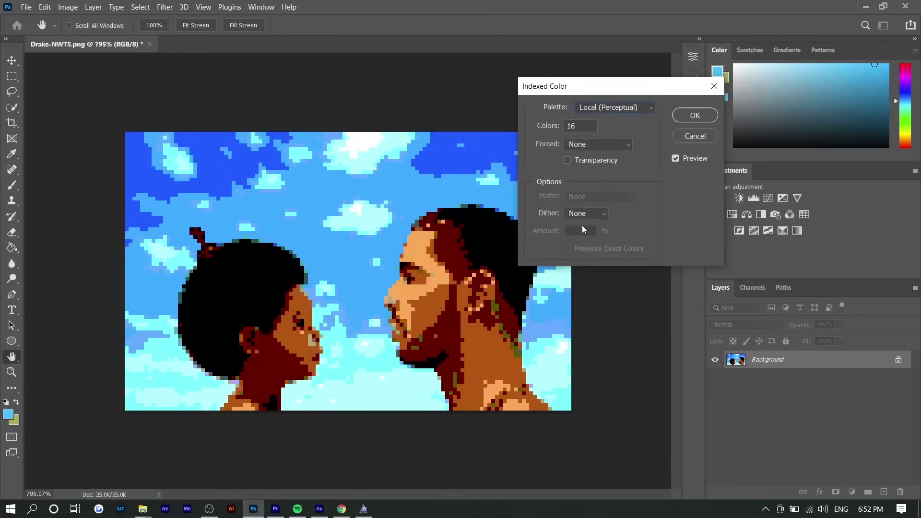
pyautogui.write('8')
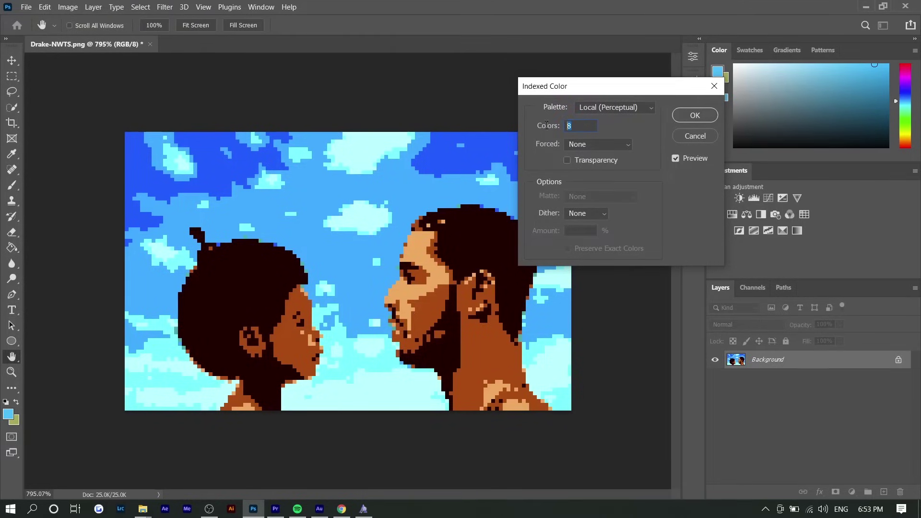
pyautogui.write('12')
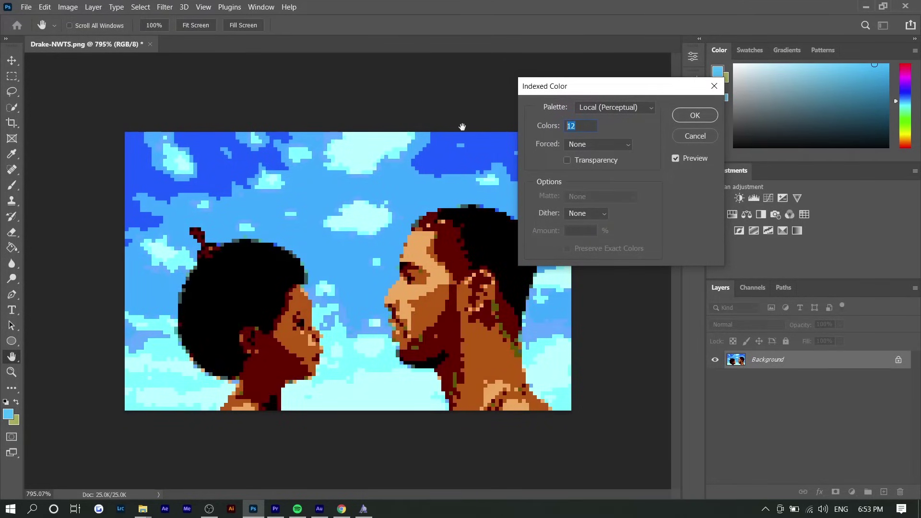
pyautogui.write('100')
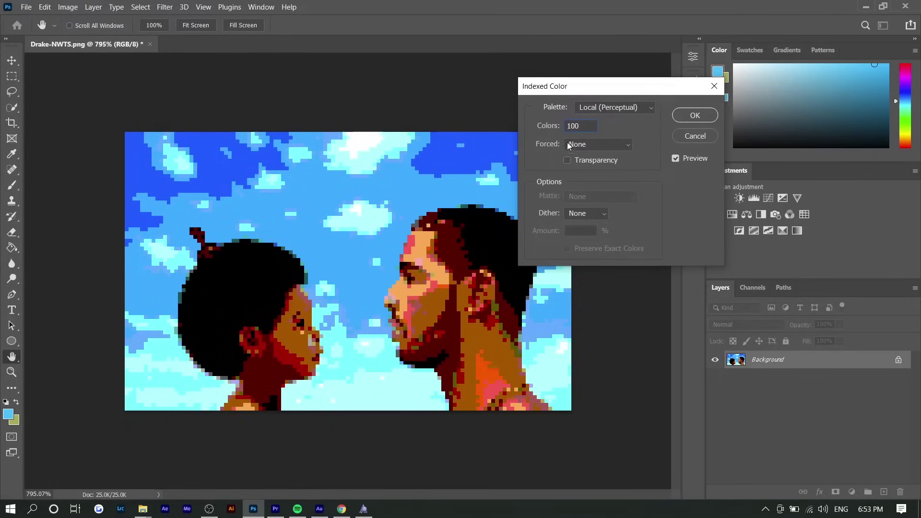
pyautogui.write('12')
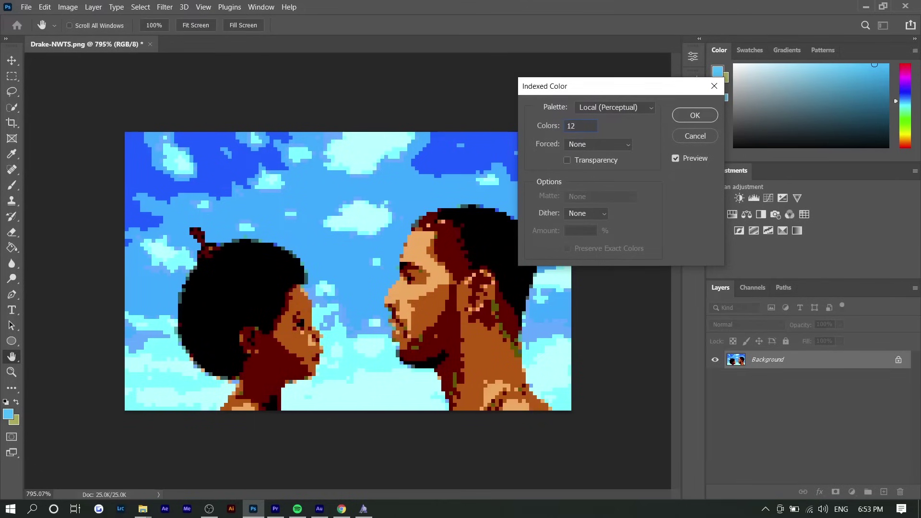
pyautogui.press('Return')
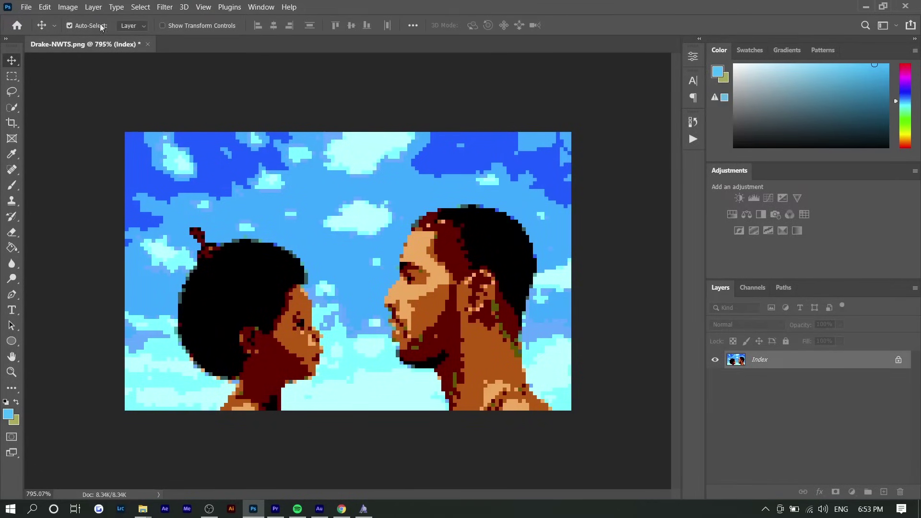
pyautogui.click(74, 10)
pyautogui.click(96, 90)
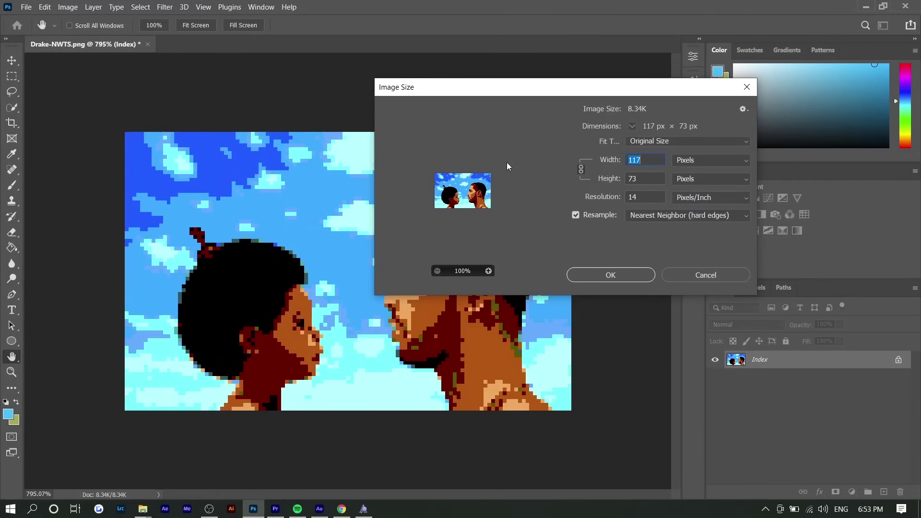
pyautogui.click(627, 278)
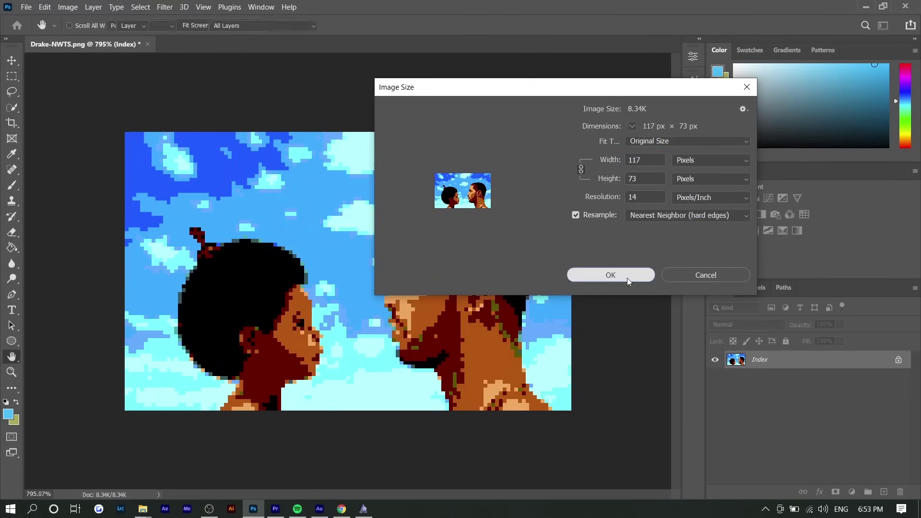
# Convert the indexed image back to RGB Color mode.
pyautogui.click(75, 11)
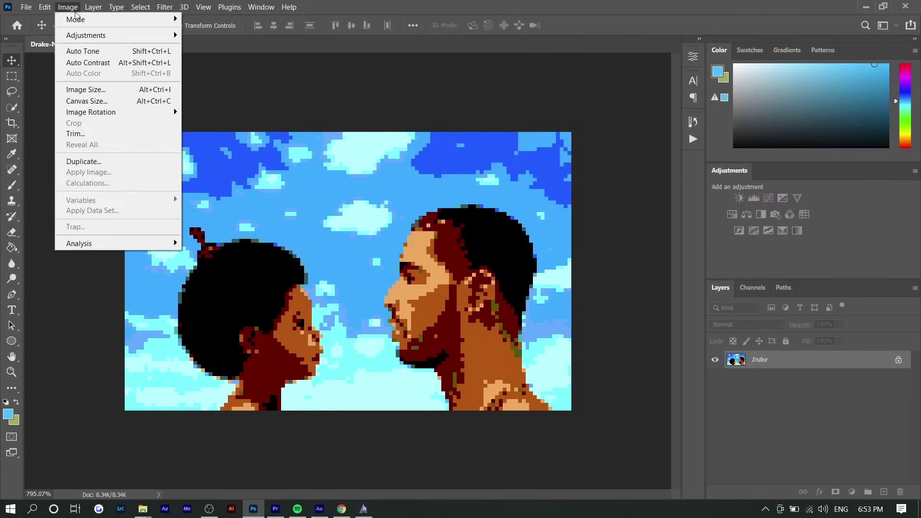
pyautogui.moveTo(76, 18)
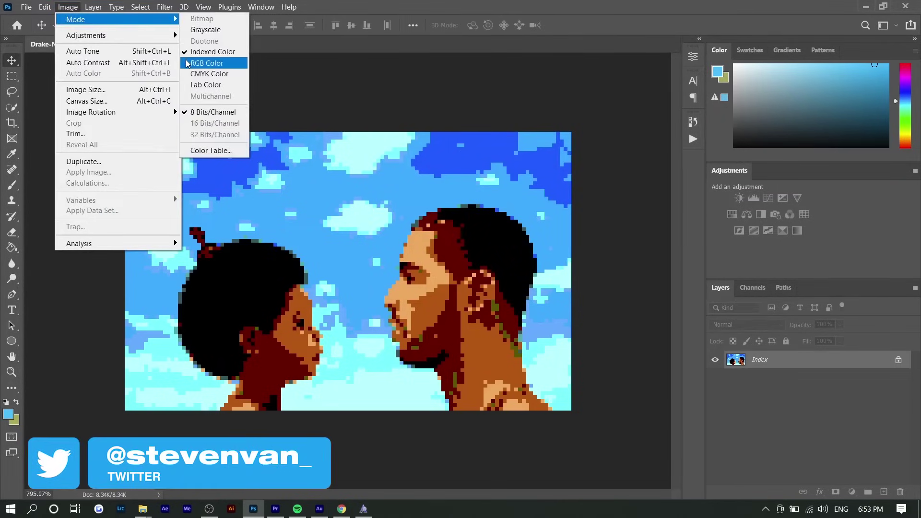
pyautogui.click(206, 63)
# Resize the image to 1920 px wide at 72 ppi with Nearest Neighbor.
pyautogui.click(68, 6)
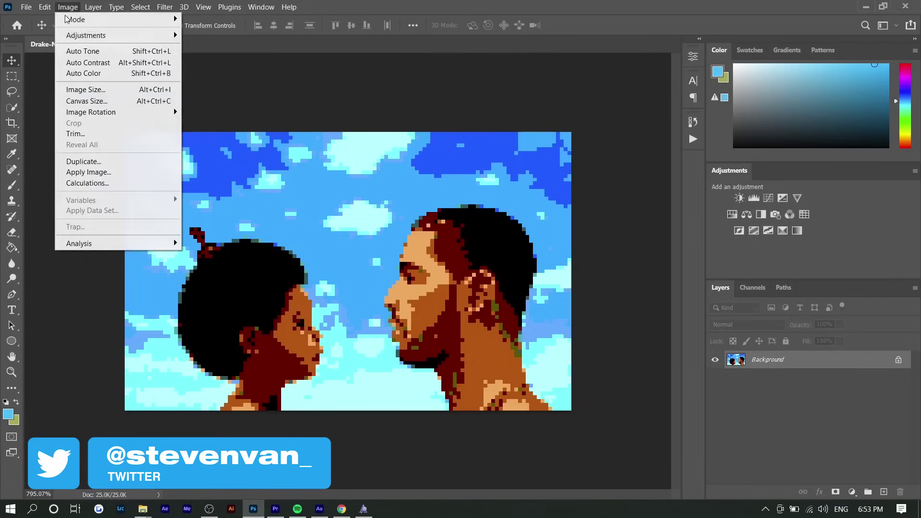
pyautogui.click(97, 89)
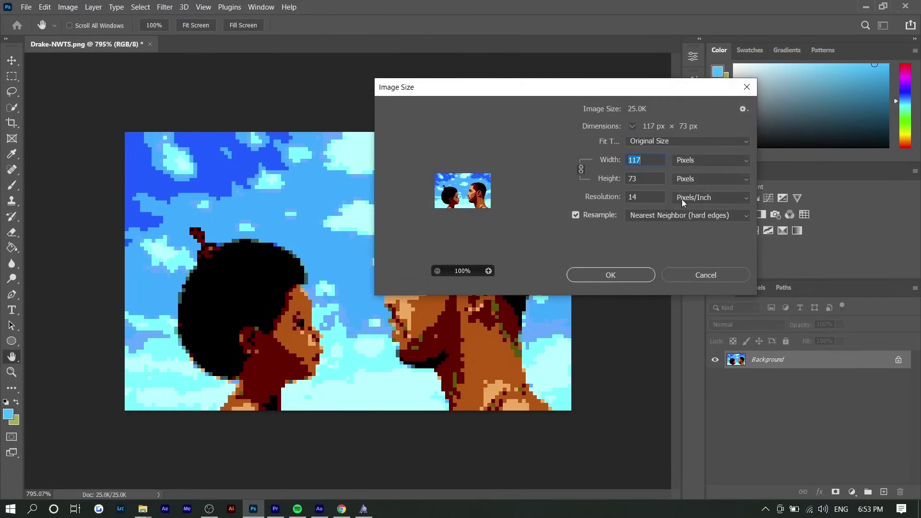
pyautogui.press('Tab')
pyautogui.press('Tab')
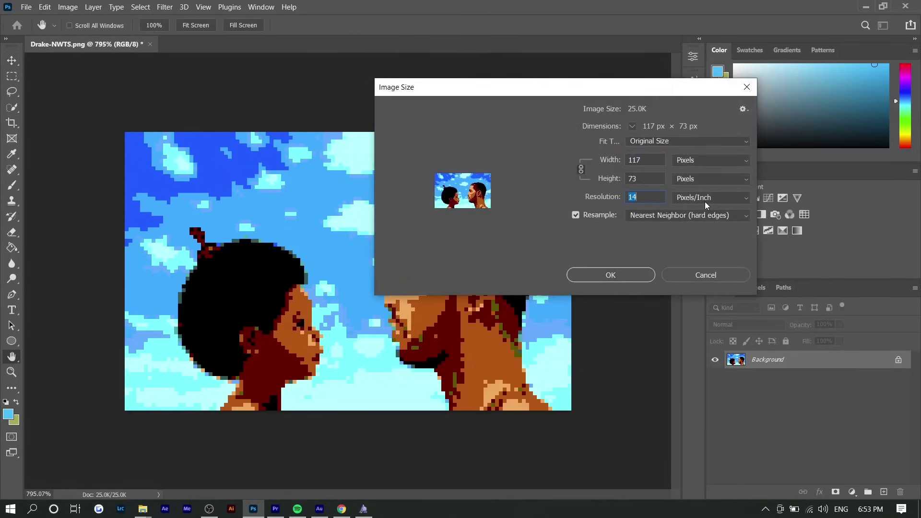
pyautogui.write('72')
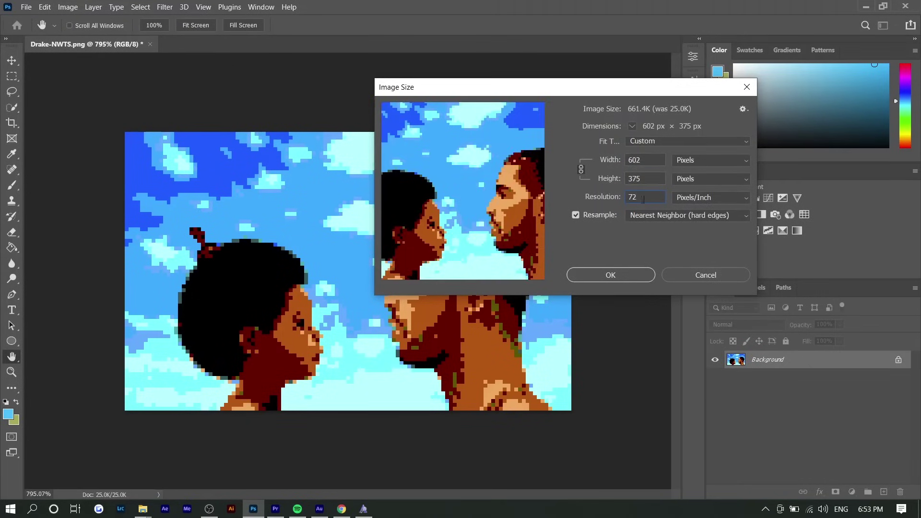
pyautogui.doubleClick(643, 161)
pyautogui.write('1920')
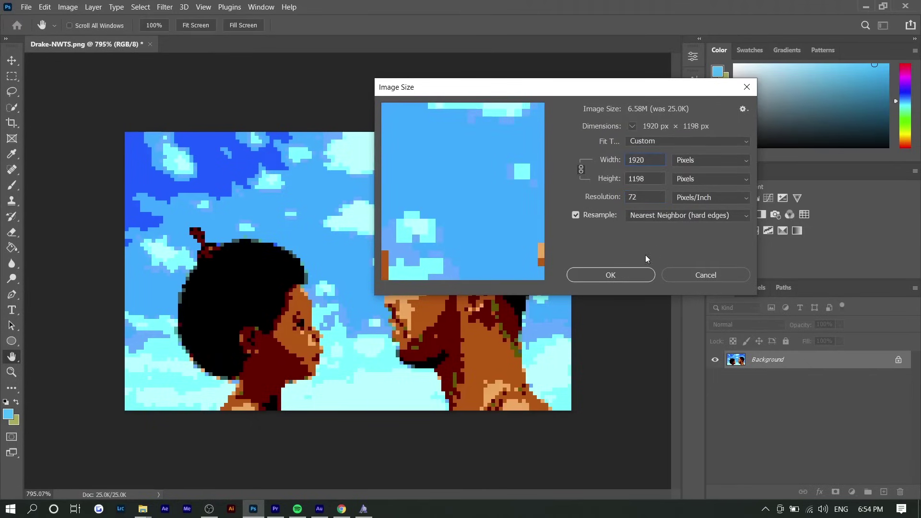
pyautogui.click(611, 275)
pyautogui.press('v')
pyautogui.scroll(-10, 317, 290)
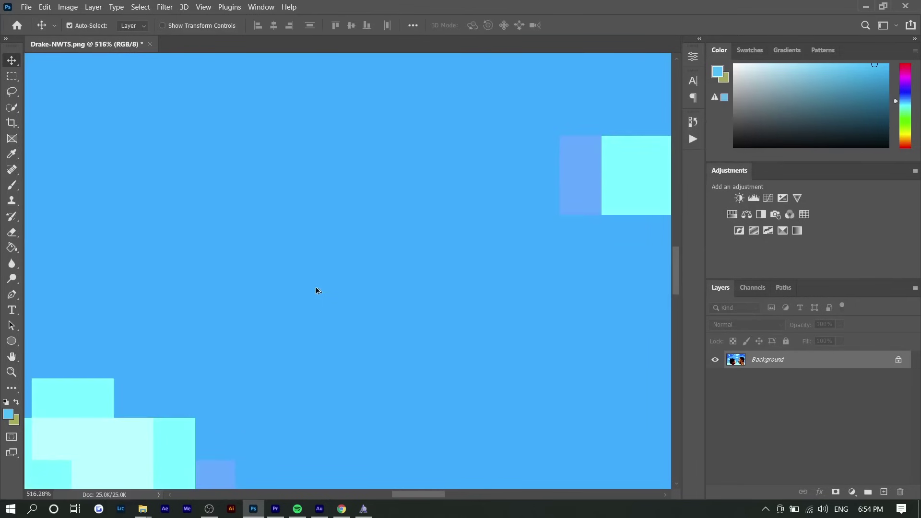
pyautogui.scroll(-3, 316, 290)
pyautogui.scroll(1, 316, 290)
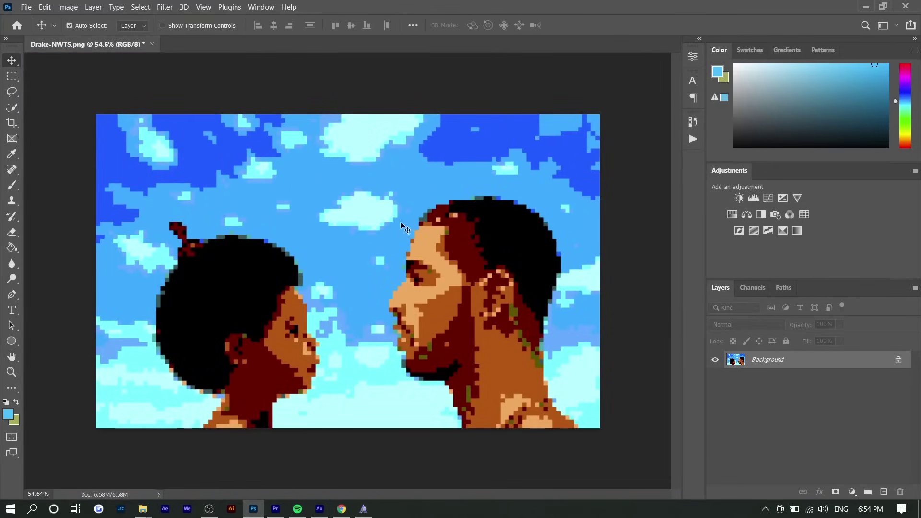
# Add a new empty Layer 1 above the Background.
pyautogui.click(884, 492)
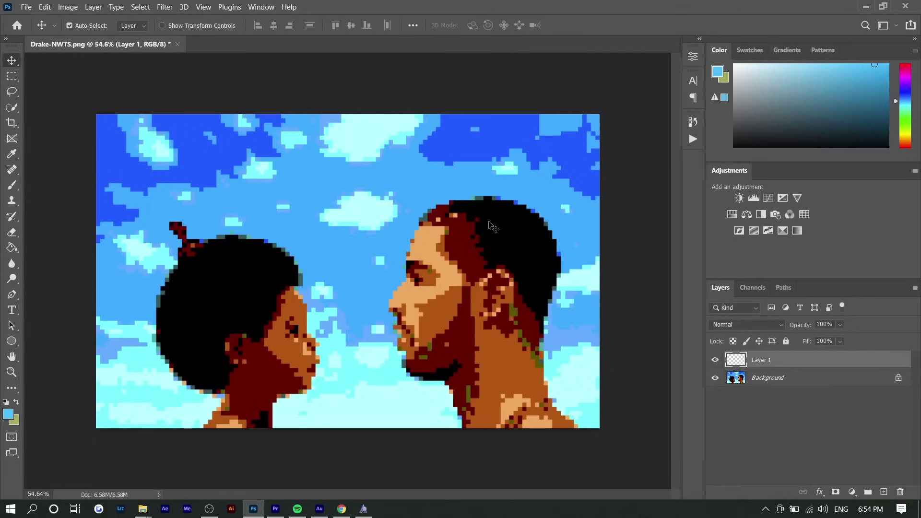
pyautogui.scroll(5, 494, 225)
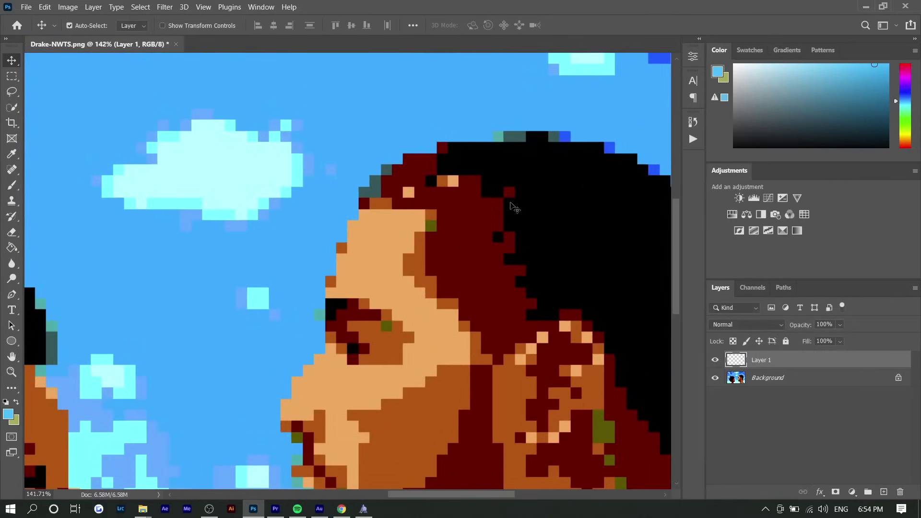
pyautogui.scroll(1, 525, 216)
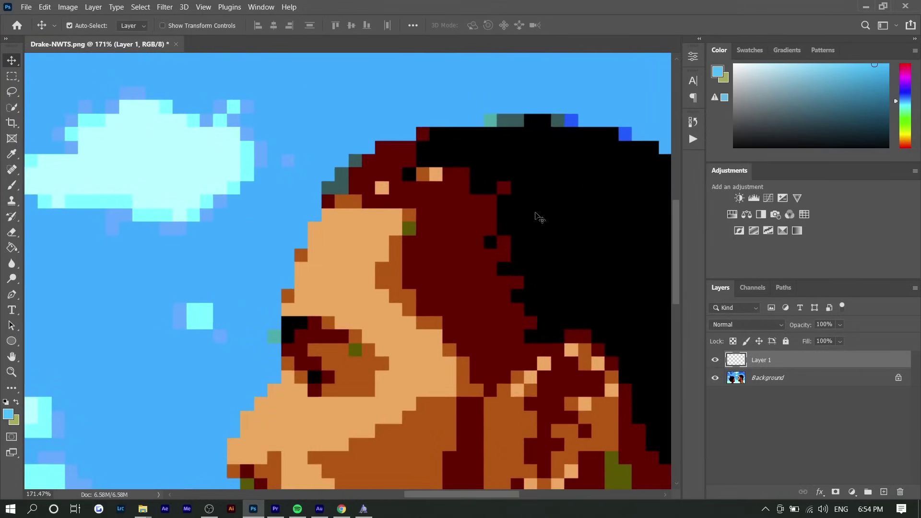
# Paint sampled black over the dark-red hair at the man's forehead with the Brush.
pyautogui.click(12, 185)
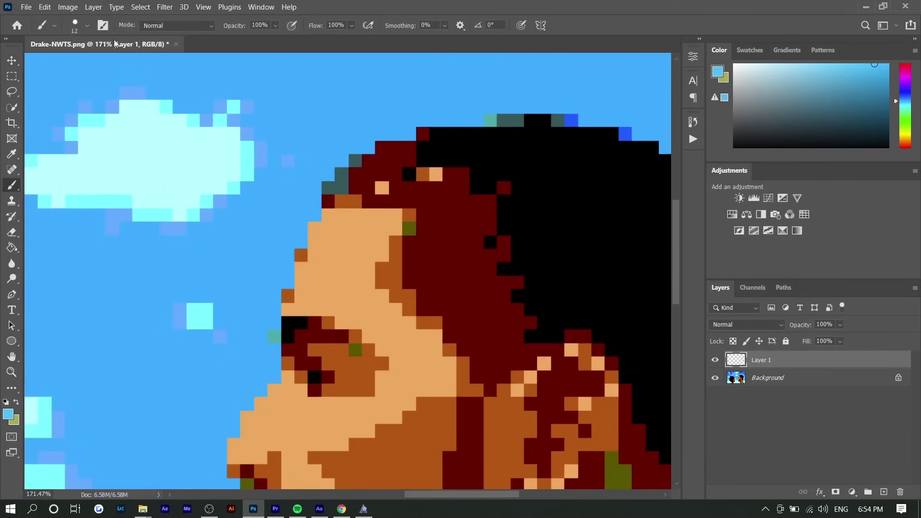
pyautogui.click(83, 29)
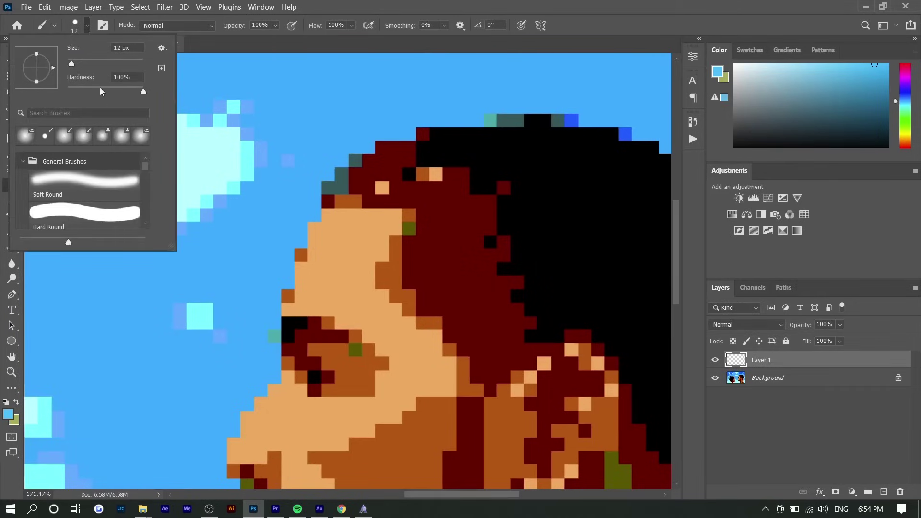
pyautogui.click(8, 413)
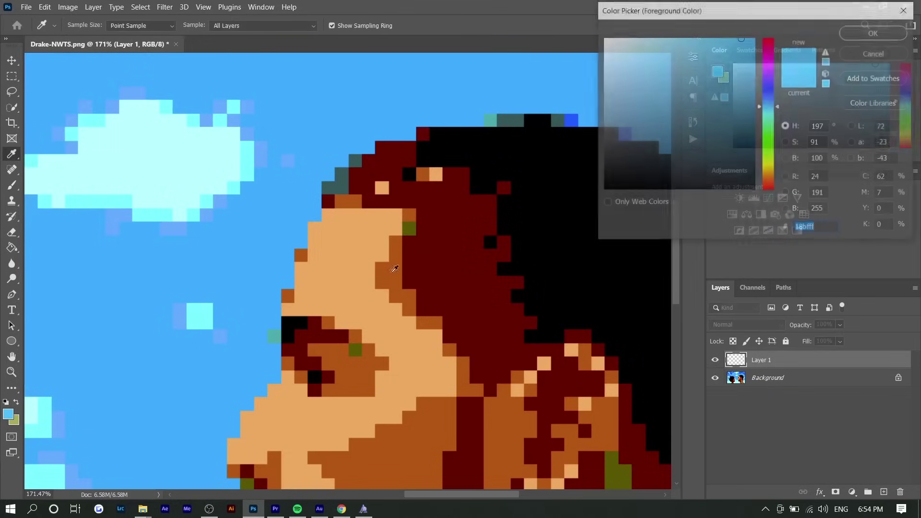
pyautogui.click(534, 190)
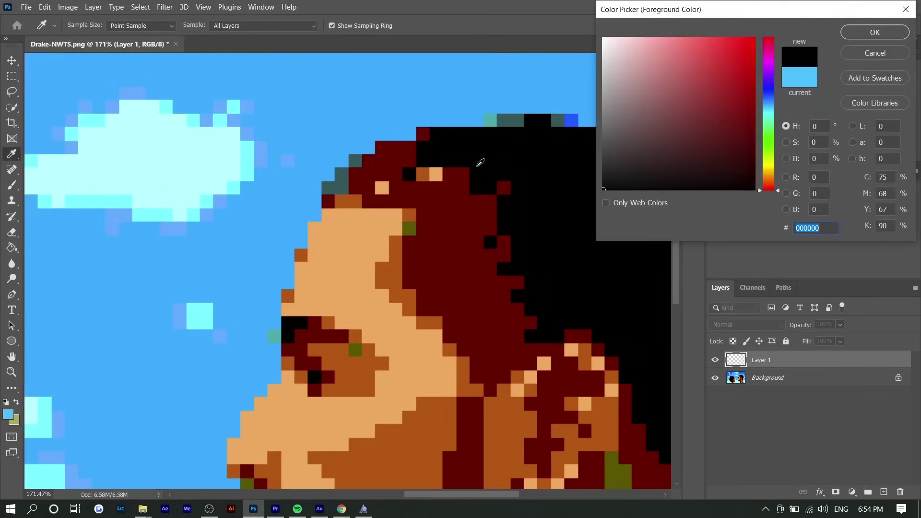
pyautogui.press('Return')
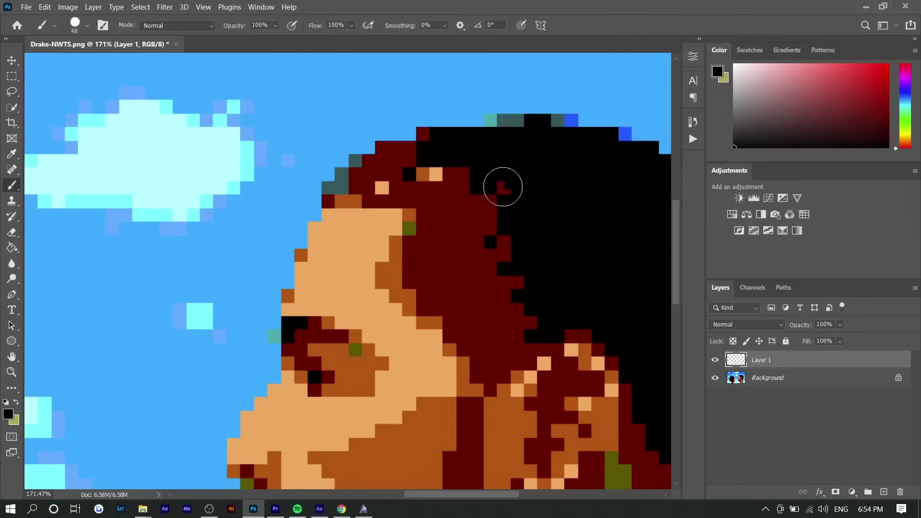
pyautogui.moveTo(503, 186)
pyautogui.mouseDown()
pyautogui.moveTo(434, 204)
pyautogui.moveTo(351, 177)
pyautogui.moveTo(395, 166)
pyautogui.moveTo(391, 156)
pyautogui.moveTo(430, 142)
pyautogui.moveTo(457, 173)
pyautogui.moveTo(465, 165)
pyautogui.moveTo(421, 249)
pyautogui.moveTo(440, 253)
pyautogui.moveTo(485, 228)
pyautogui.moveTo(484, 281)
pyautogui.mouseUp()
# Fit the whole image in view and bring up the Image Size dialog.
pyautogui.hotkey('ctrl', '0')
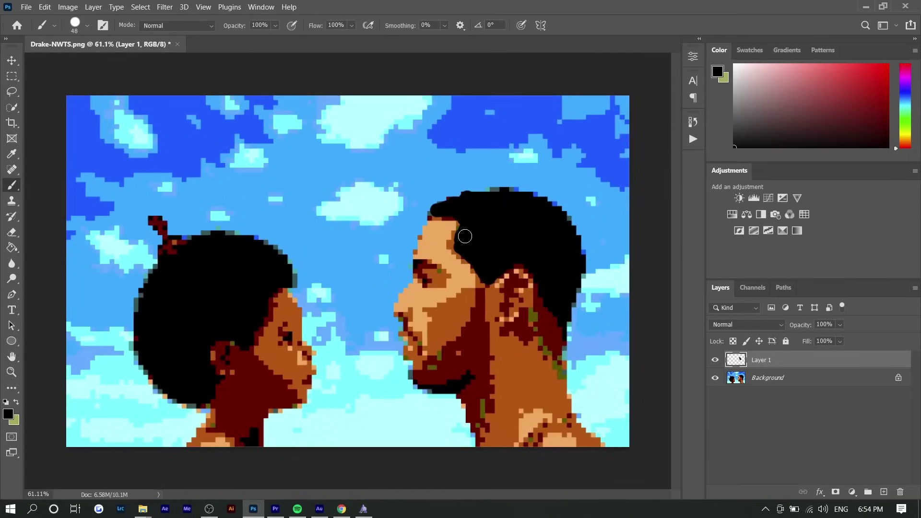
pyautogui.scroll(5, 496, 237)
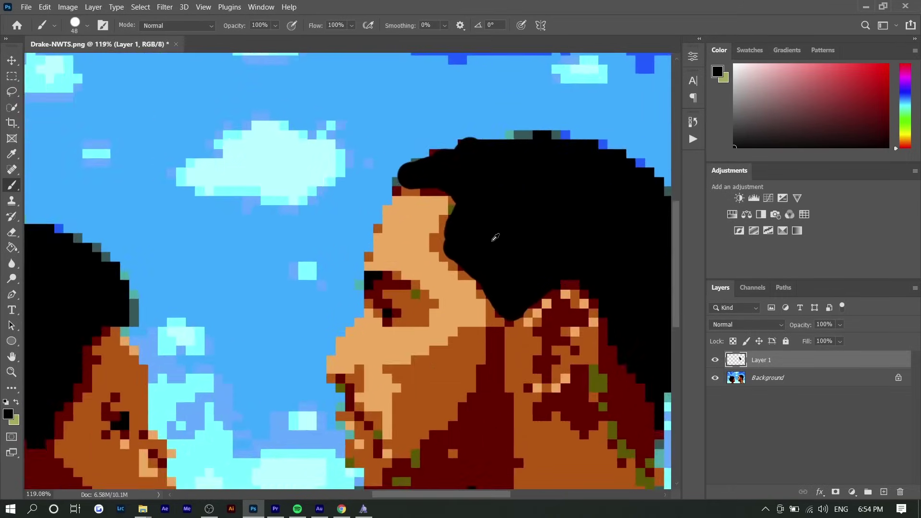
pyautogui.scroll(3, 495, 237)
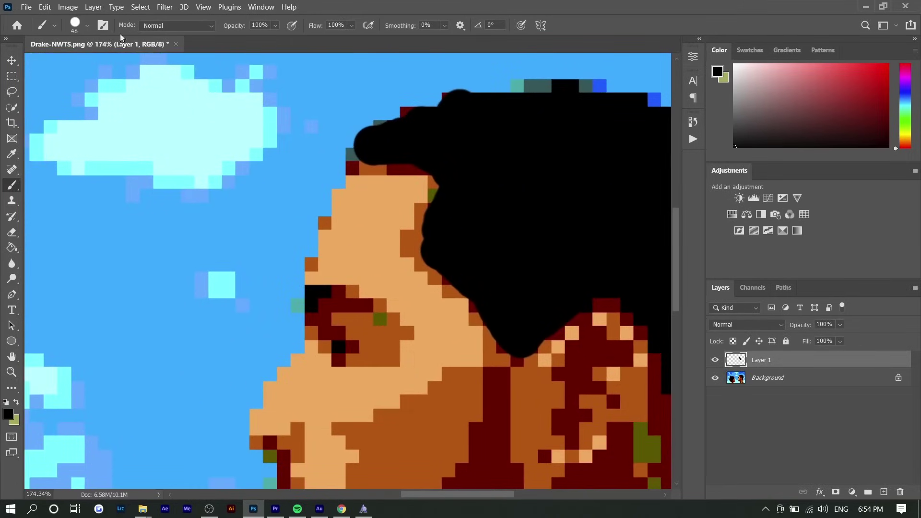
pyautogui.click(67, 7)
pyautogui.click(87, 91)
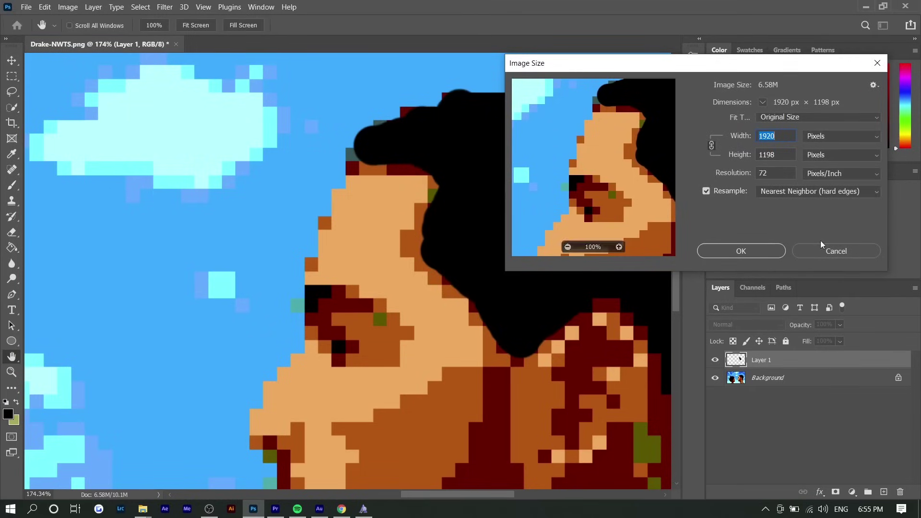
# Cancel the Image Size dialog, keeping the image at 1920 × 1198 px.
pyautogui.click(812, 253)
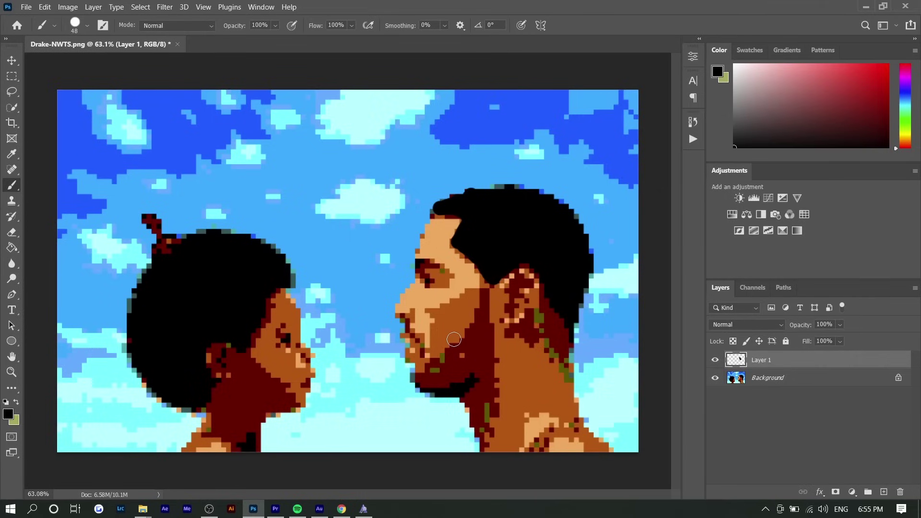